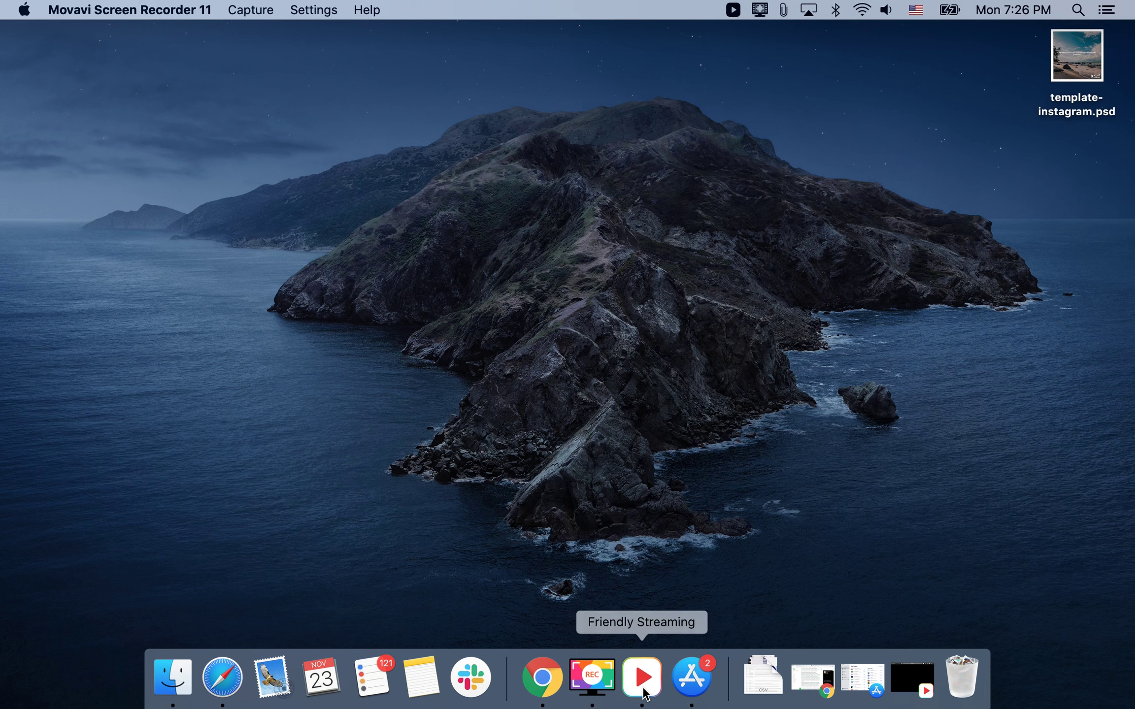
# - Open the Friendly Streaming window from the Dock, showing the Amazon player paused at 04:49
pyautogui.click(733, 10)
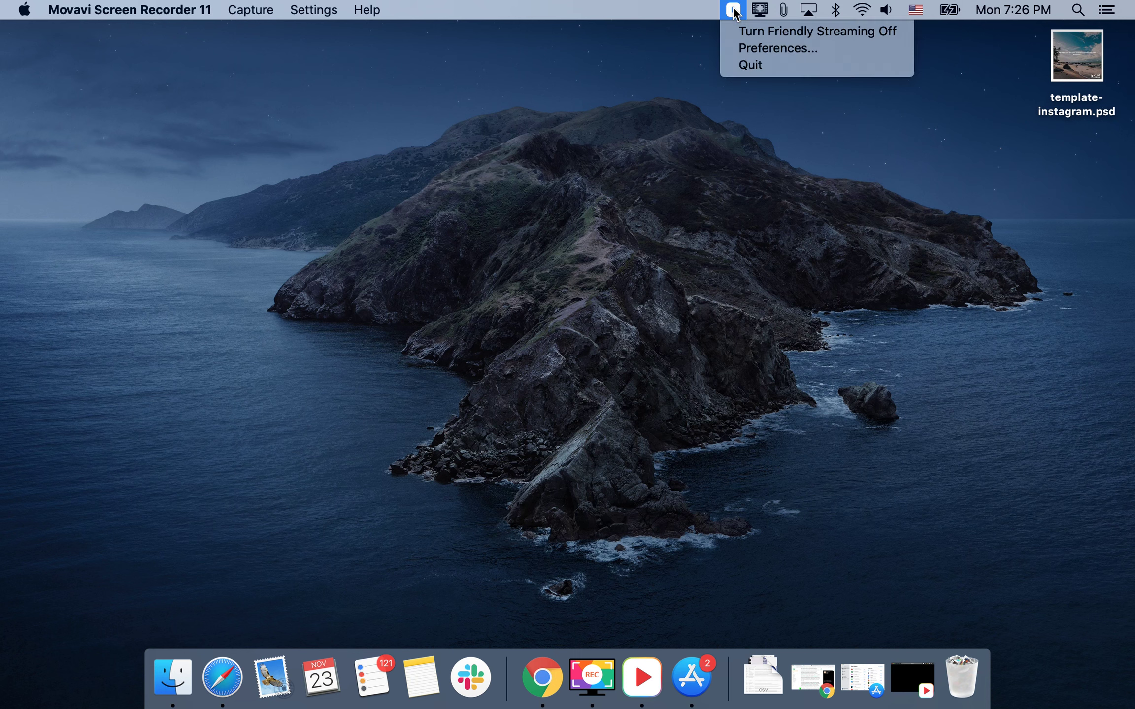
pyautogui.press('Escape')
pyautogui.click(642, 678)
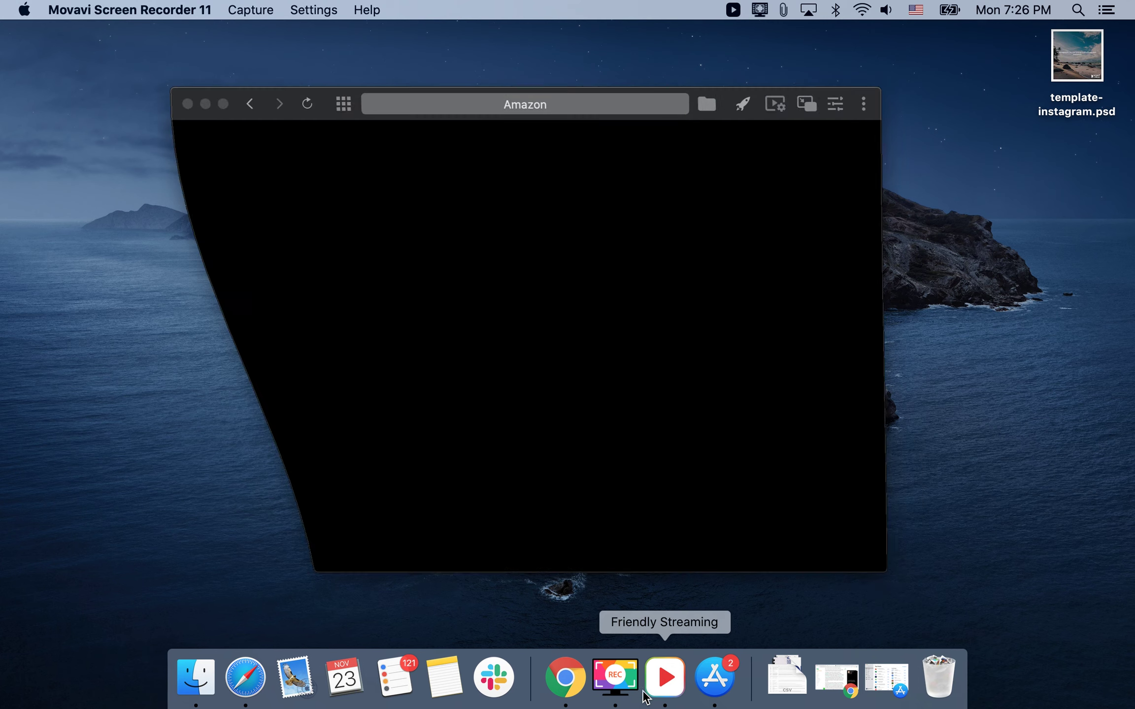
pyautogui.moveTo(525, 346)
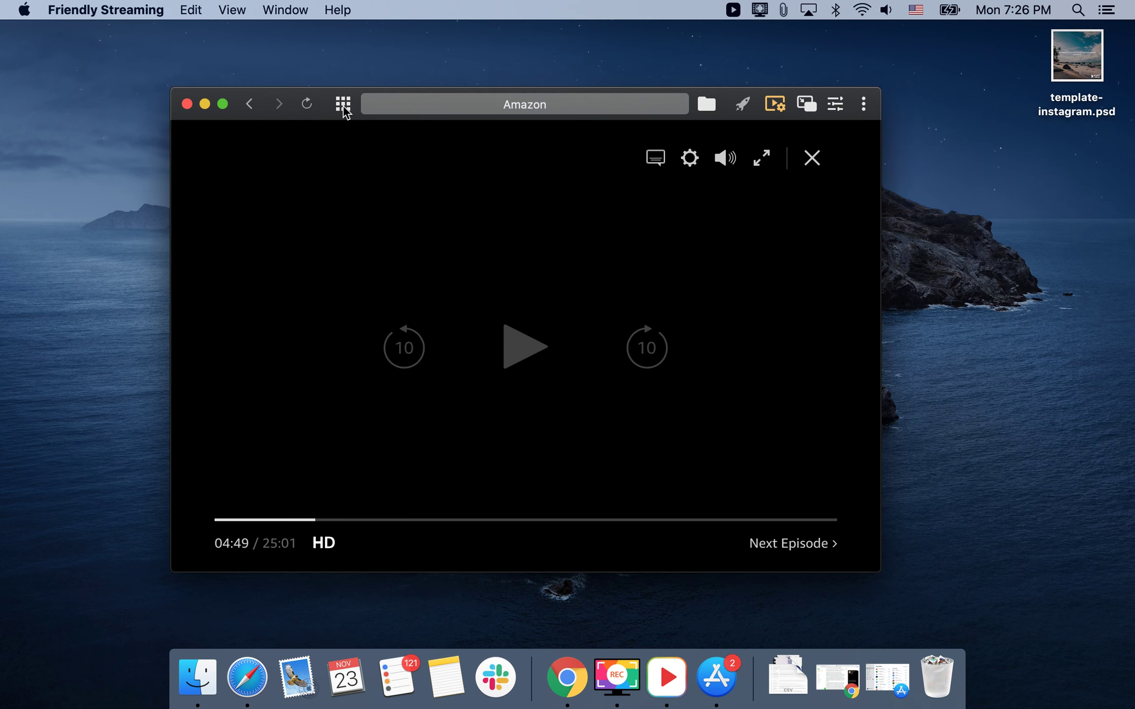
# - Toggle the streaming Channels list open and closed several times
pyautogui.click(343, 105)
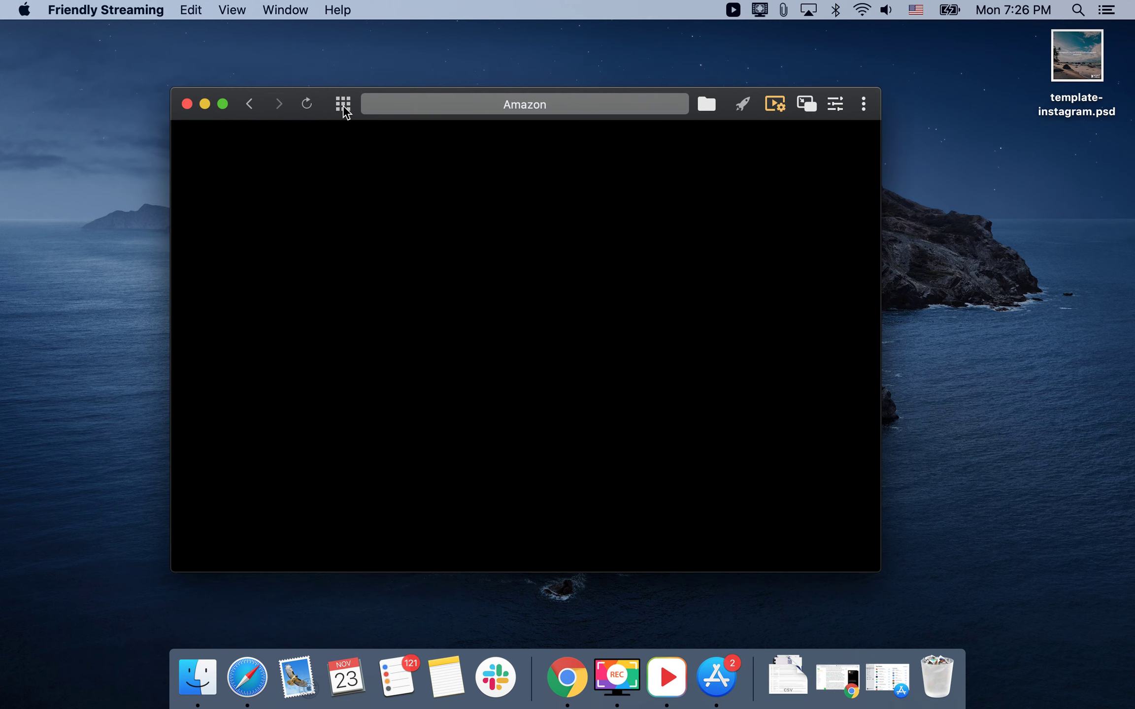
pyautogui.click(343, 105)
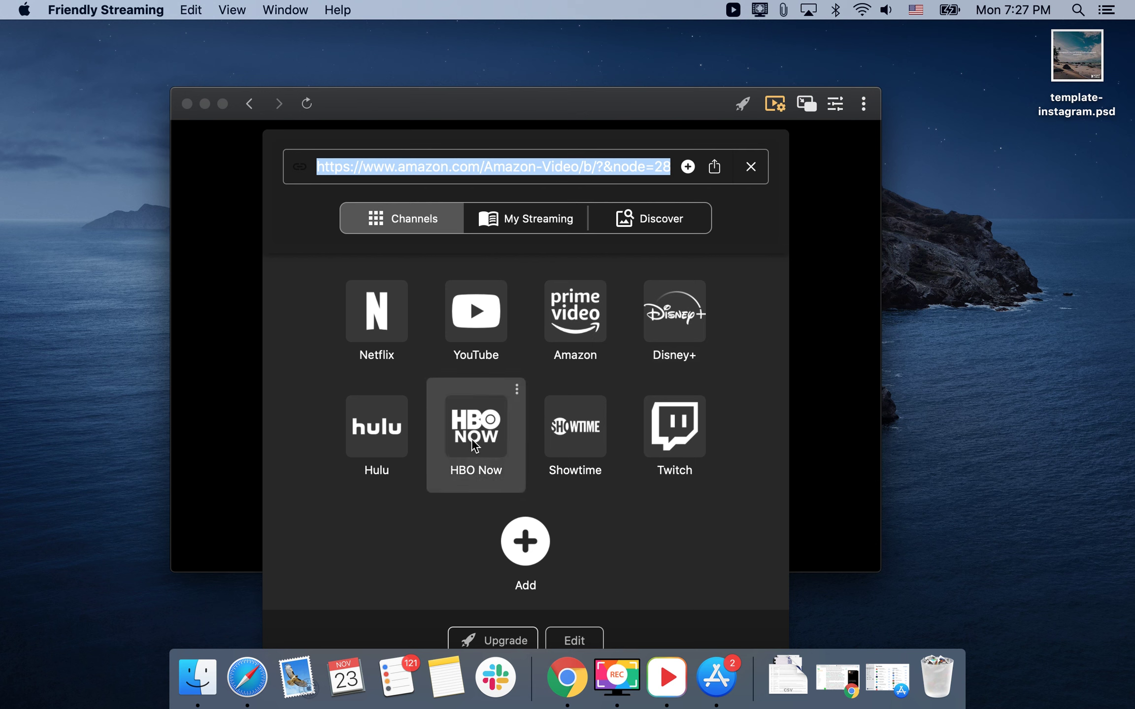
pyautogui.click(387, 116)
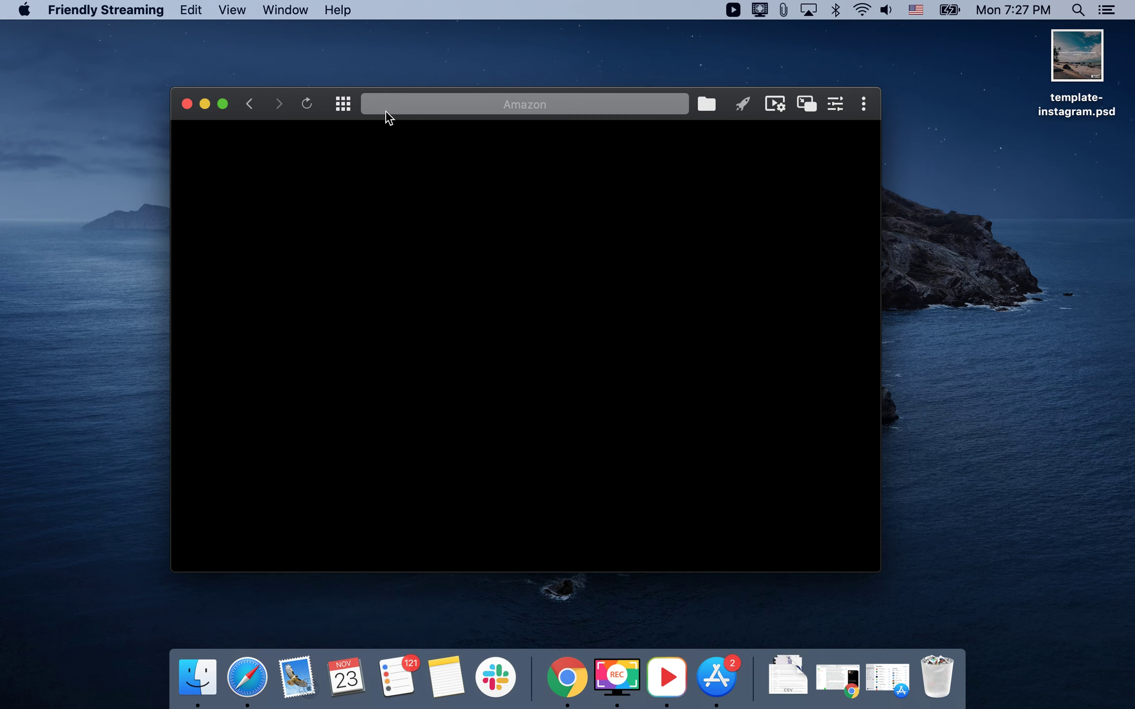
pyautogui.click(344, 105)
pyautogui.click(444, 333)
pyautogui.click(343, 104)
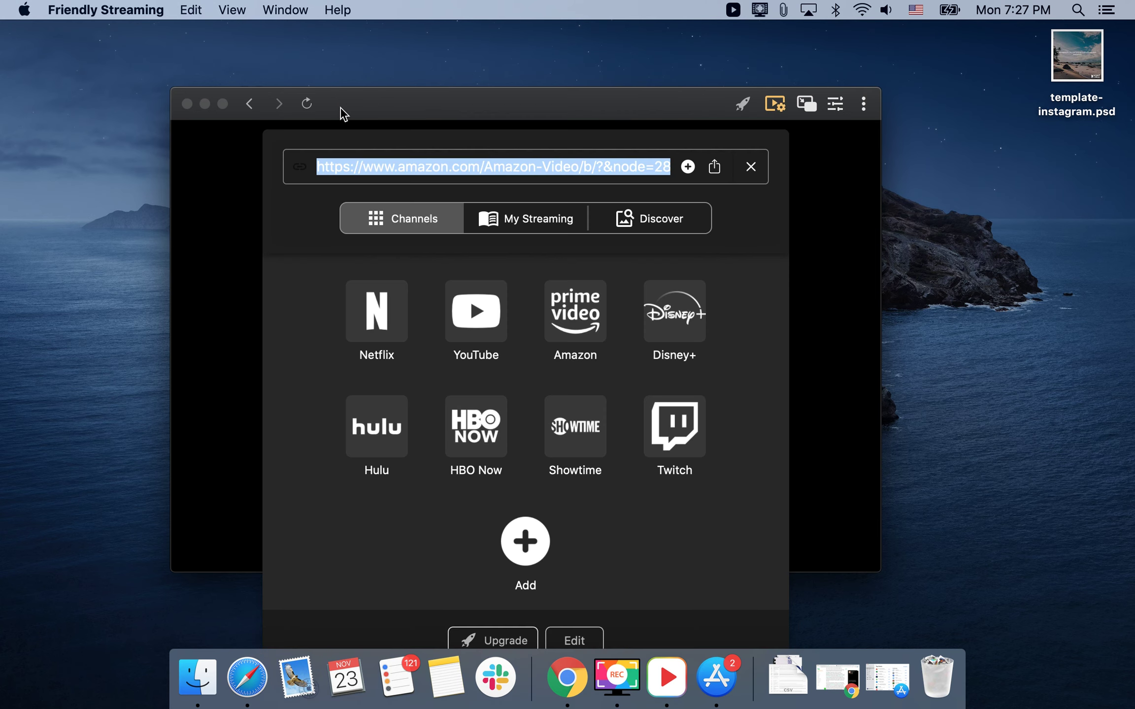
pyautogui.click(343, 105)
pyautogui.moveTo(475, 431)
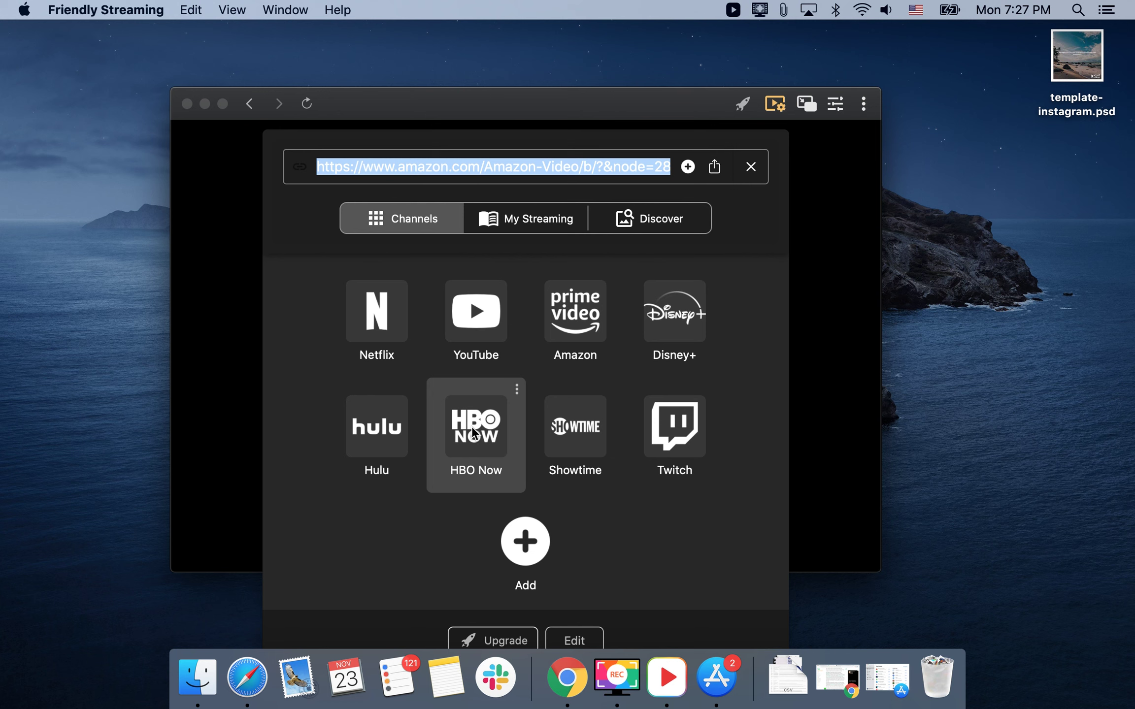
pyautogui.click(420, 104)
pyautogui.click(424, 317)
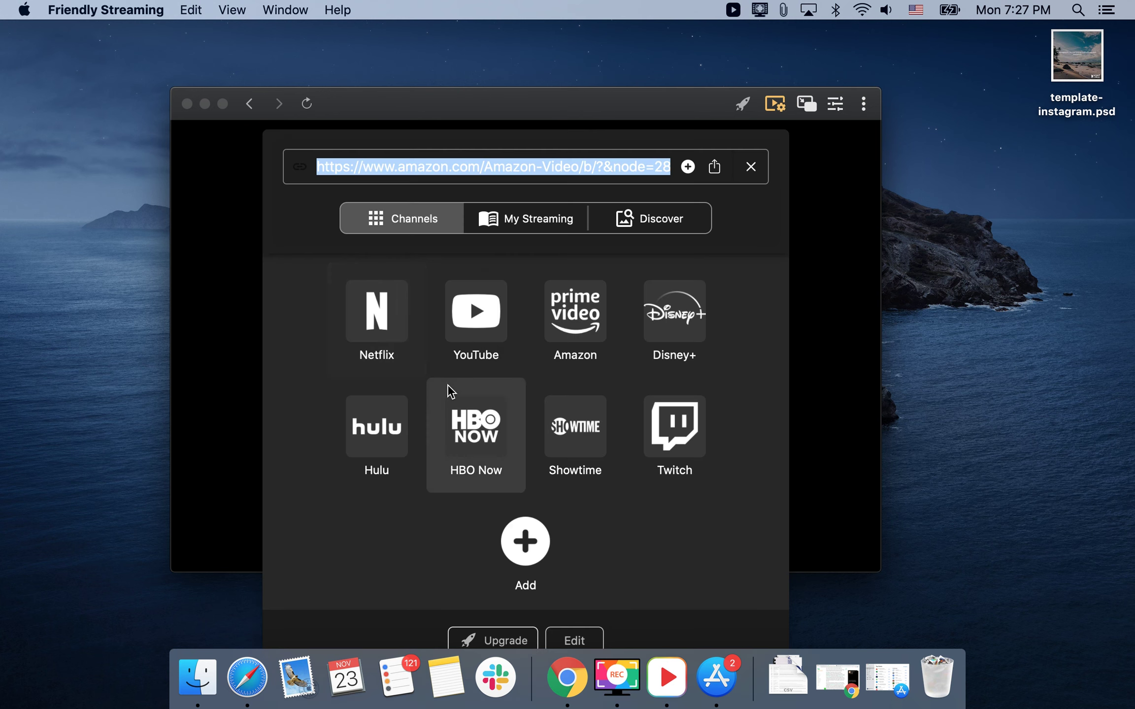
# - Close the Channels list and pop the Amazon video out into picture-in-picture
pyautogui.click(680, 104)
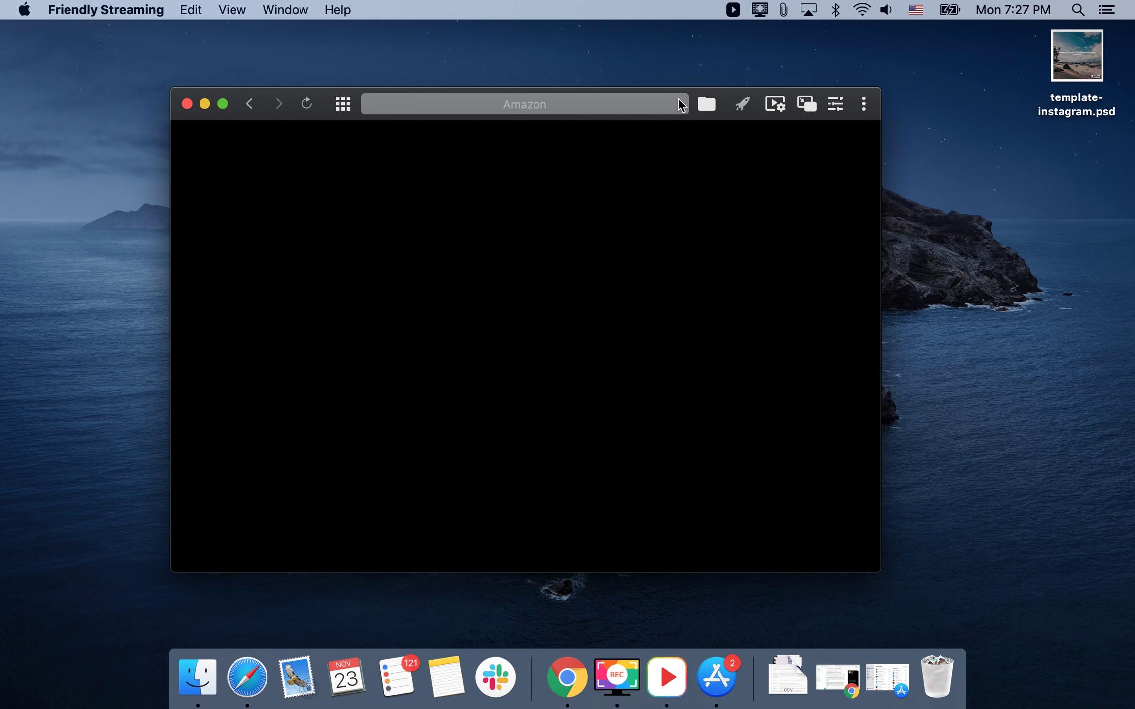
pyautogui.click(677, 104)
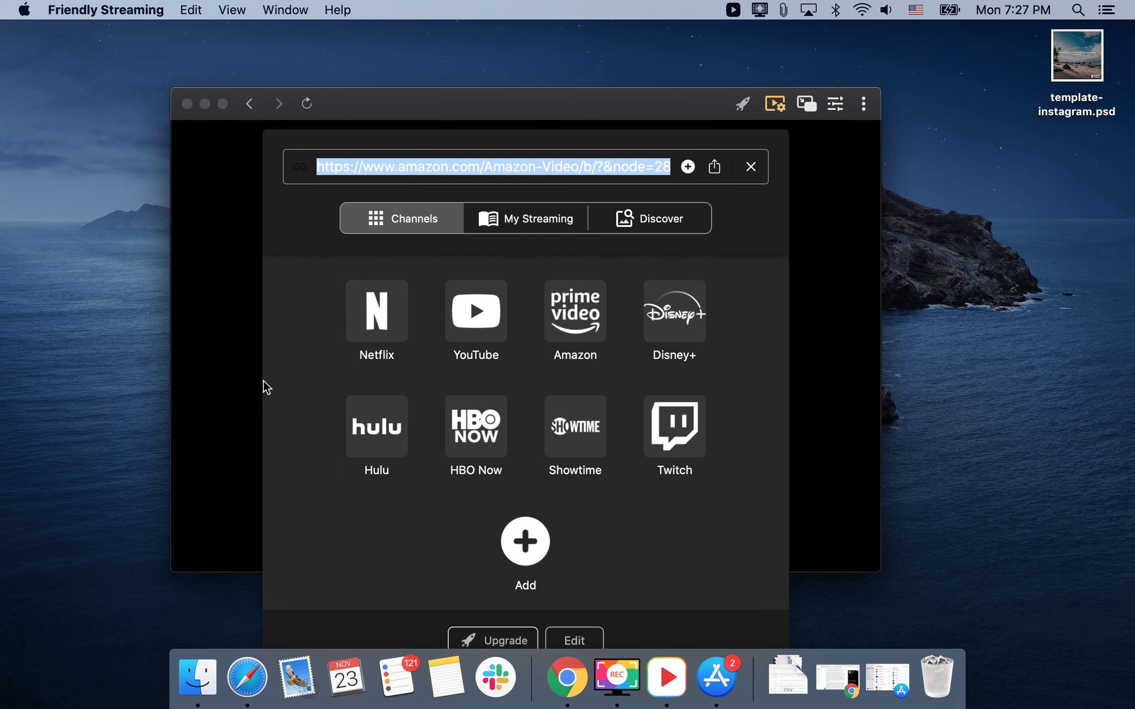
pyautogui.click(205, 433)
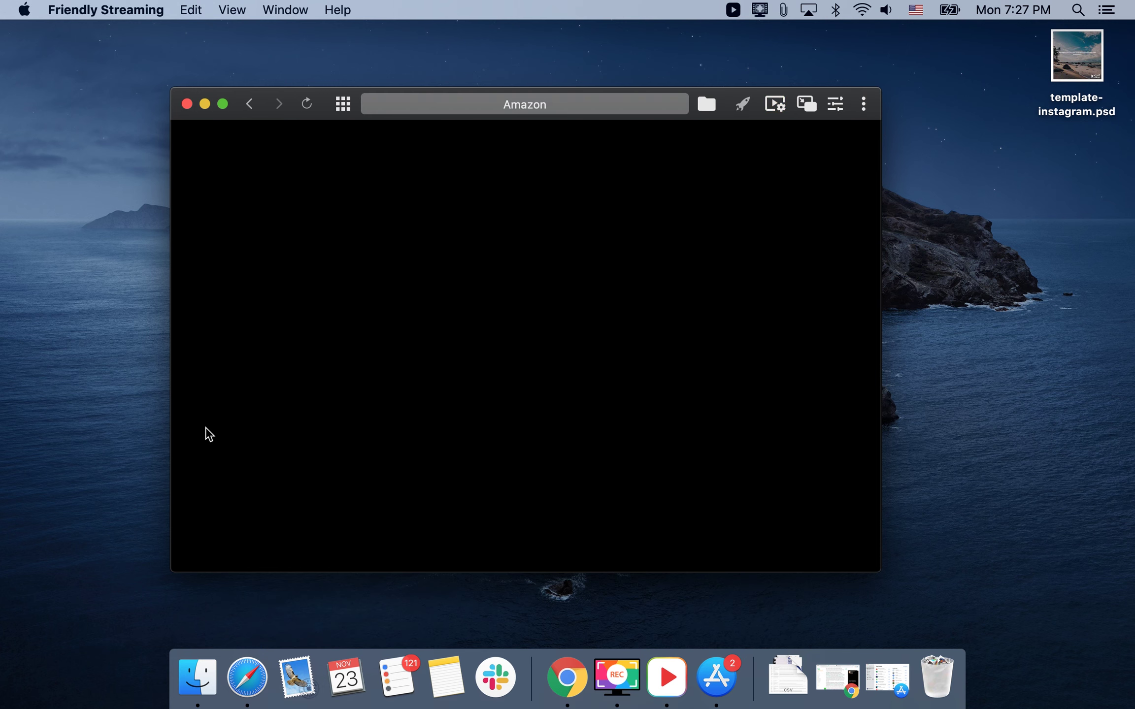
pyautogui.click(808, 104)
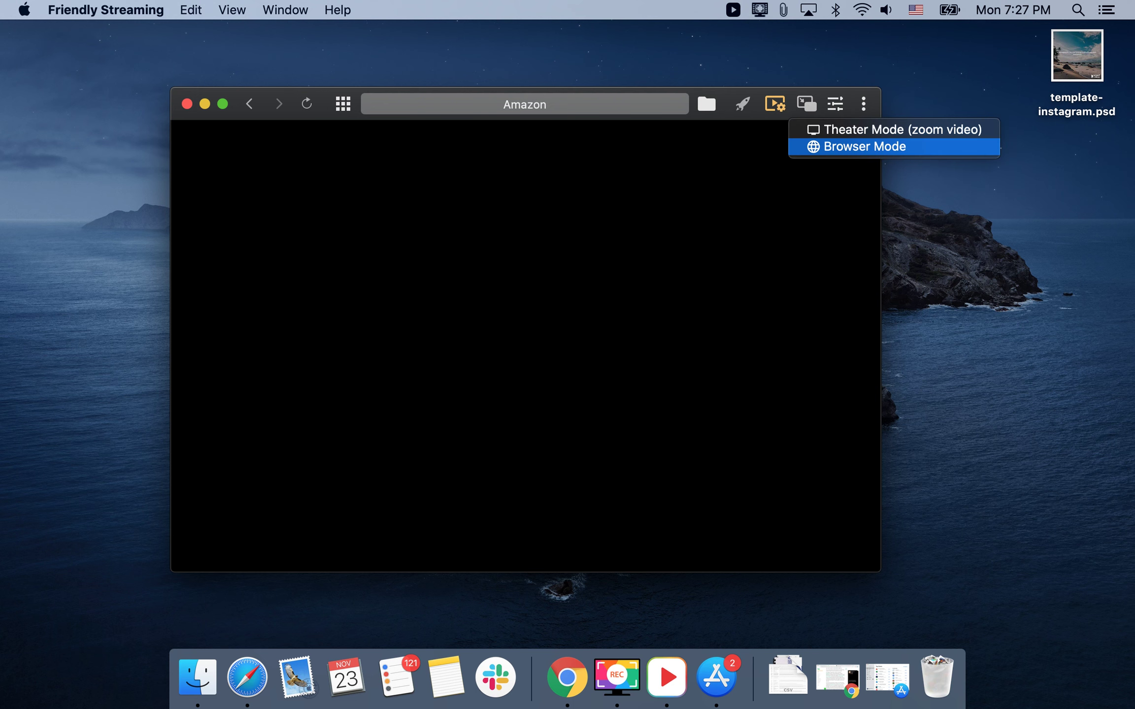
pyautogui.click(865, 146)
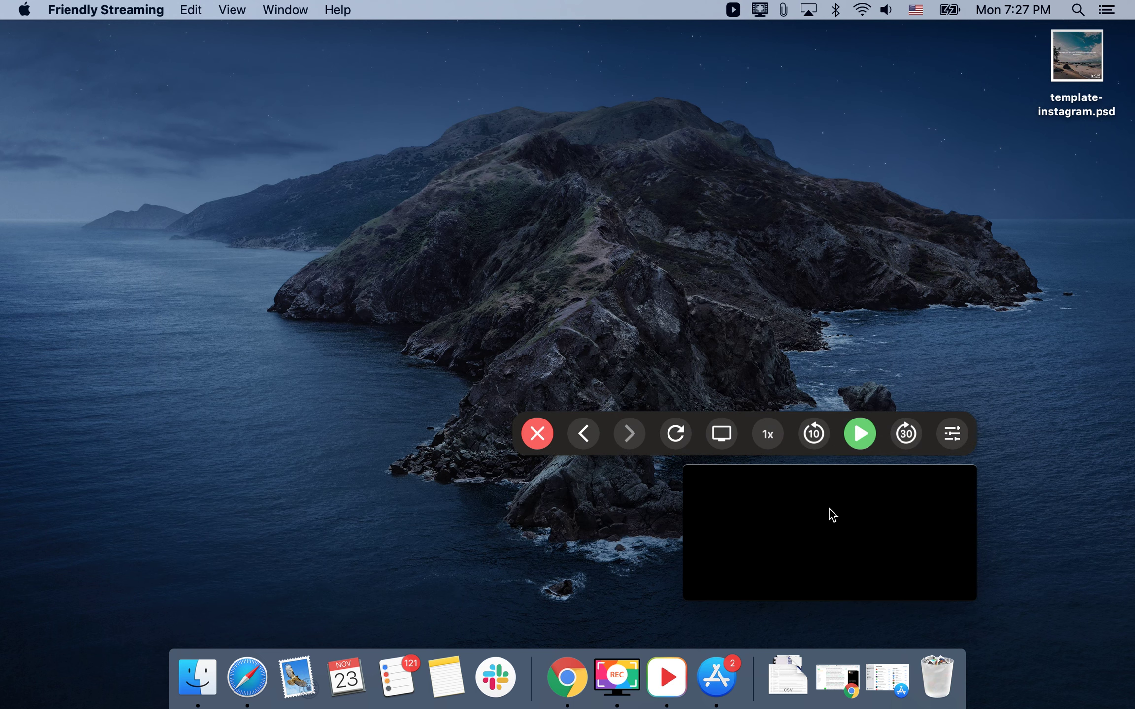
# - Drag the mini player to the lower left and open its transparency and filter settings
pyautogui.moveTo(848, 518)
pyautogui.mouseDown()
pyautogui.moveTo(700, 493)
pyautogui.moveTo(683, 559)
pyautogui.moveTo(243, 492)
pyautogui.mouseUp()
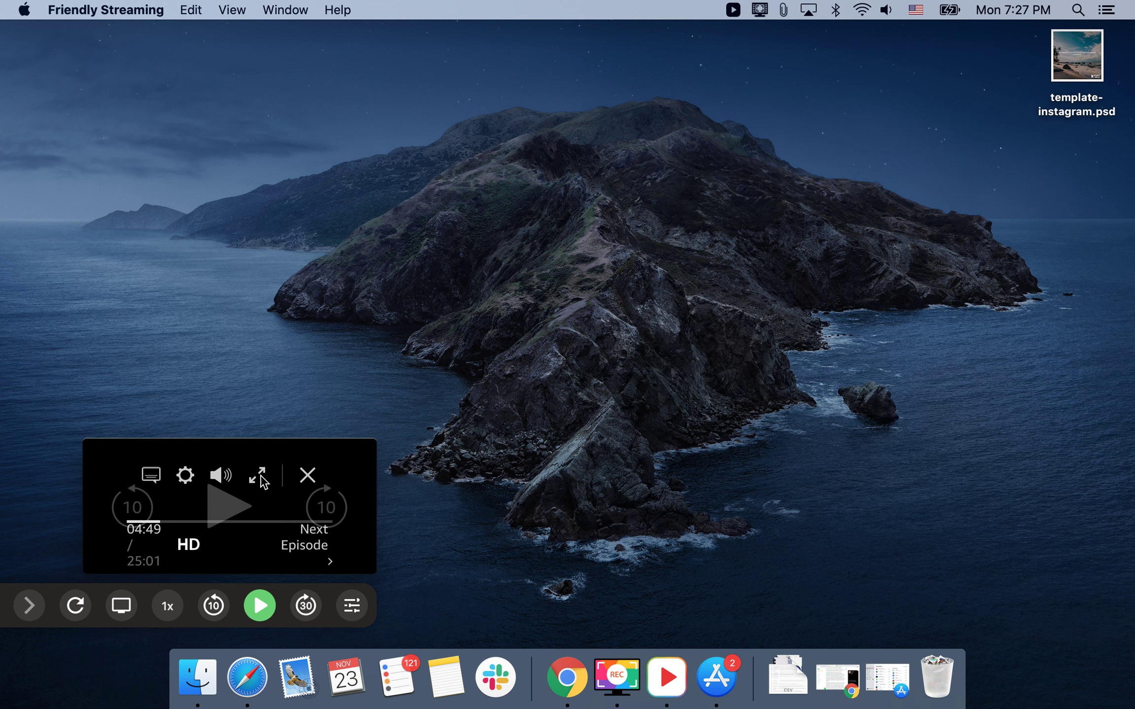
pyautogui.moveTo(829, 533)
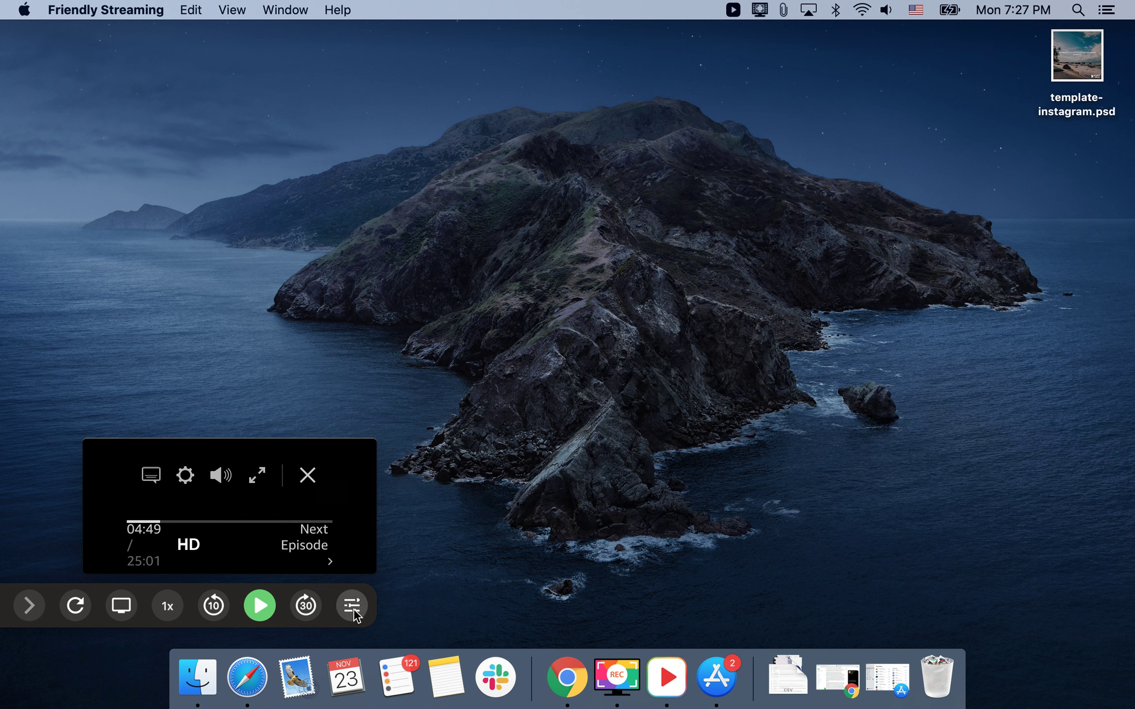
pyautogui.click(352, 606)
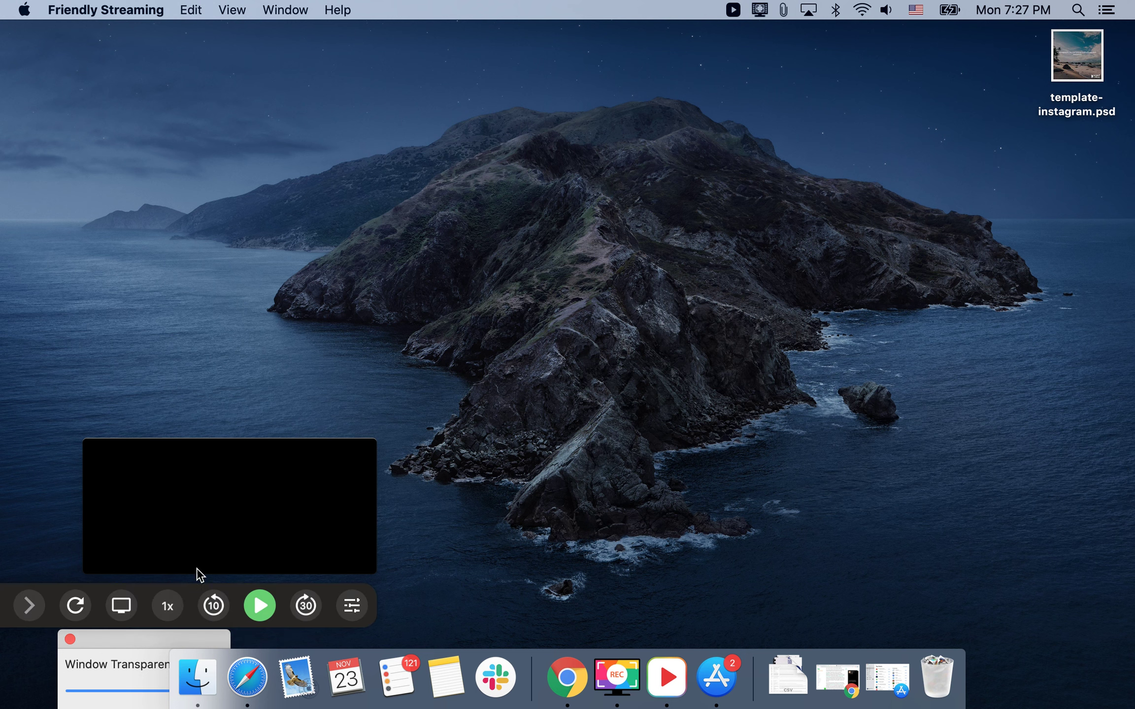
# - Bring the transparency and filter settings panel fully into view, then close it
pyautogui.click(352, 606)
pyautogui.moveTo(100, 303); pyautogui.dragTo(174, 142)
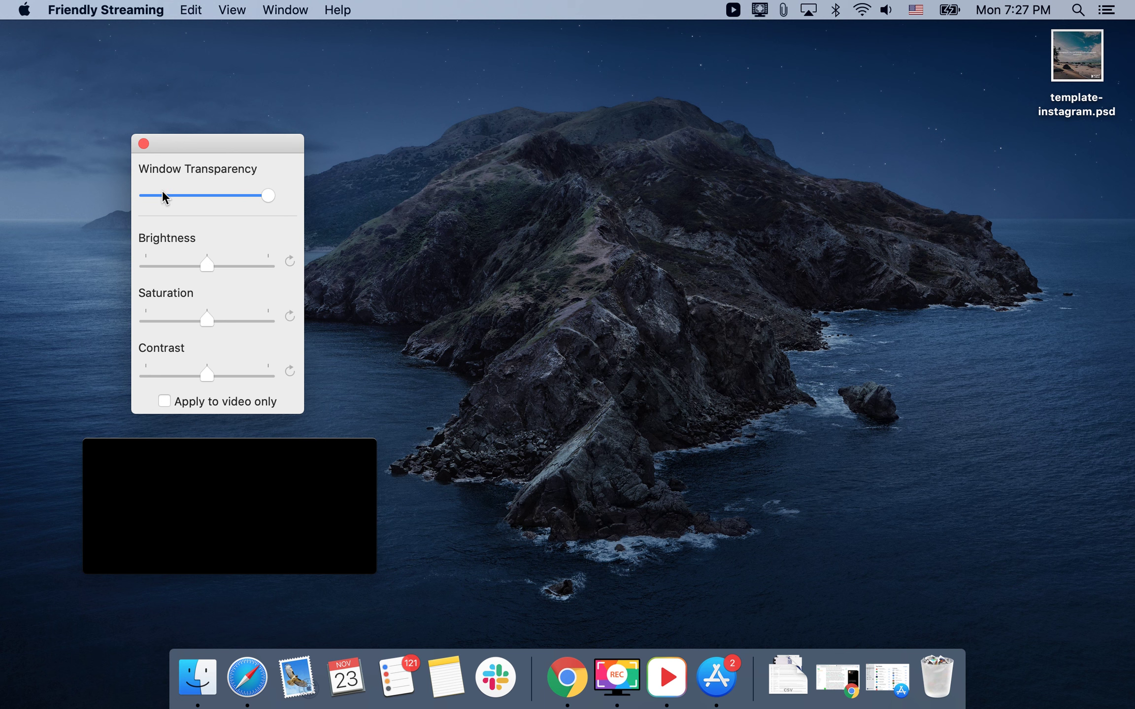
pyautogui.click(145, 144)
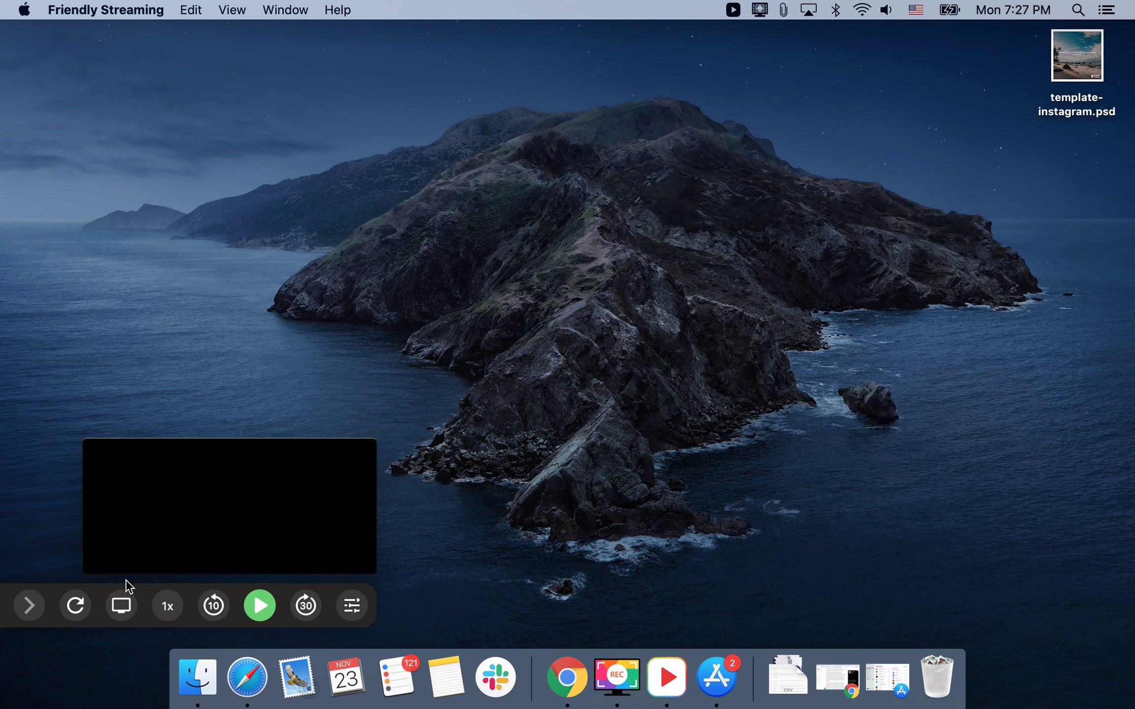
pyautogui.moveTo(230, 506)
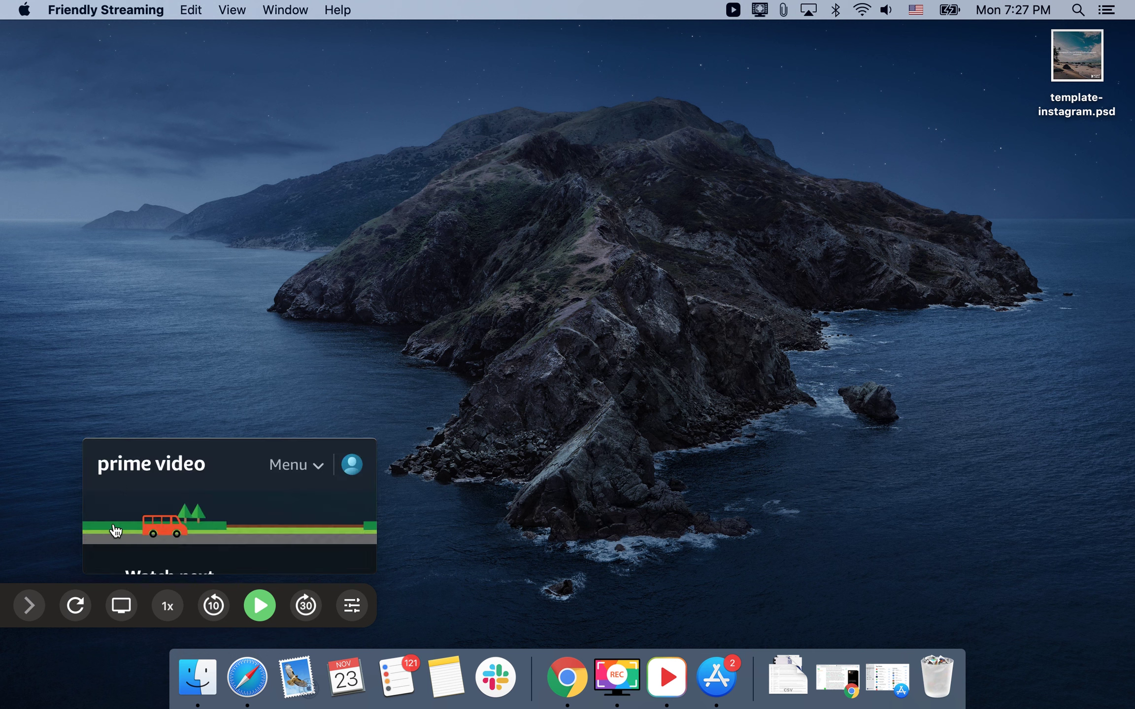
# - Expand the mini player to a full Prime Video window and close the outside-U.S. notice
pyautogui.click(167, 581)
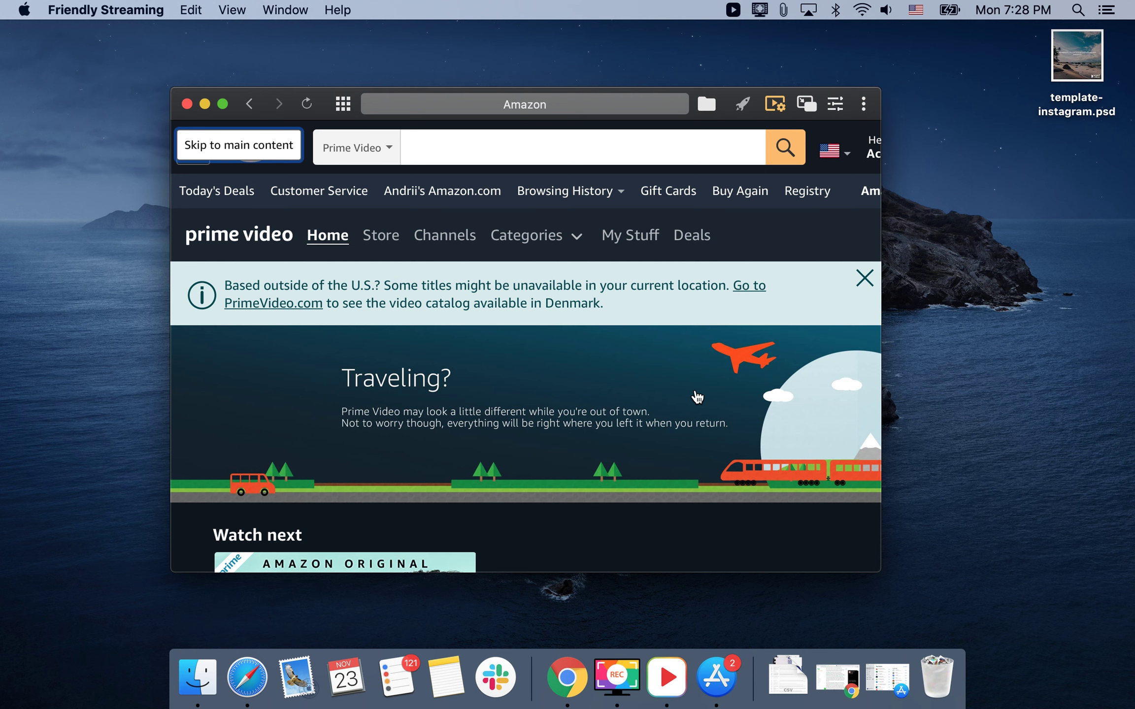
pyautogui.click(865, 279)
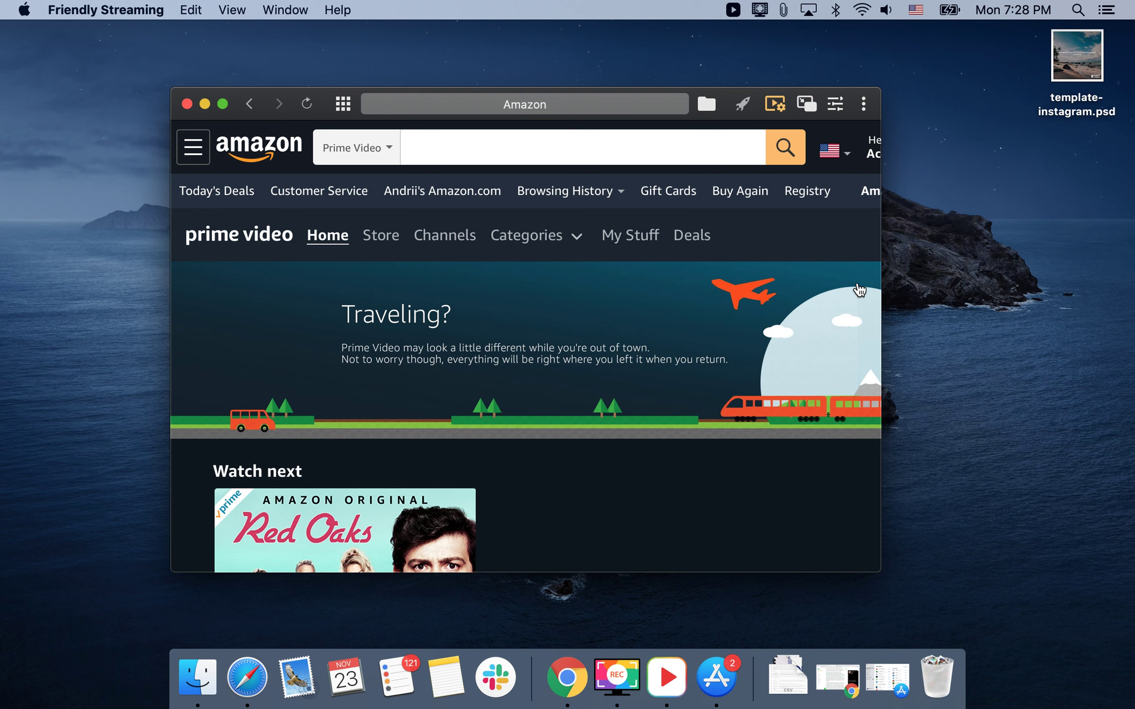